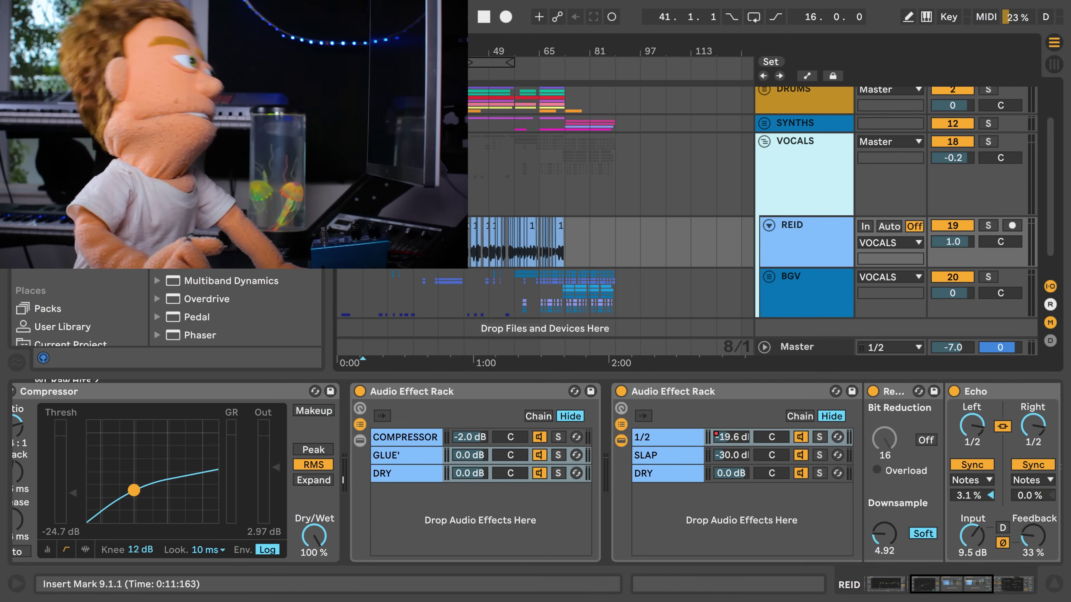
Play the song from the insert mark to hear the lead vocal chain.
{"action": "key", "text": "space"}
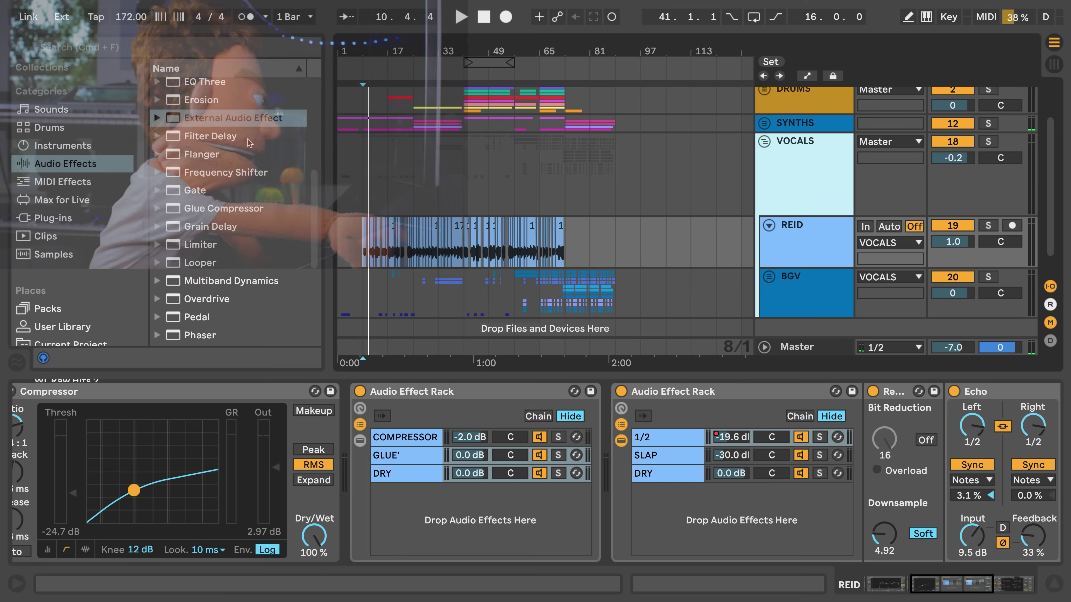
Add External Audio Effect as a new chain in the second rack, out on 5/6 and back on 3/4.
{"action": "left_click_drag", "start_coordinate": [232, 127], "coordinate": [684, 516]}
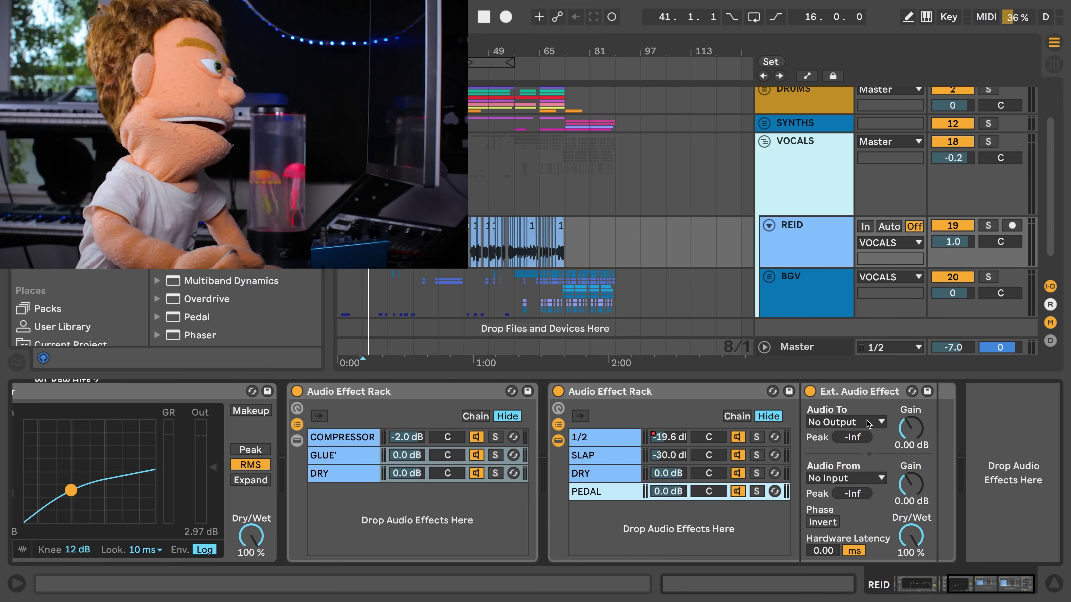
{"action": "left_click", "coordinate": [868, 423]}
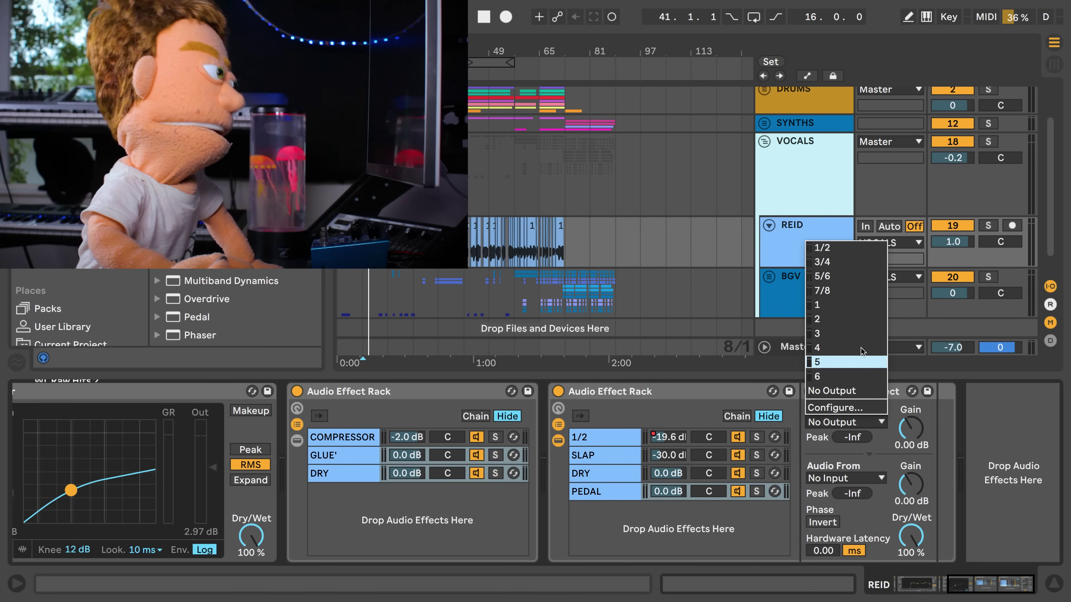
{"action": "left_click", "coordinate": [854, 276]}
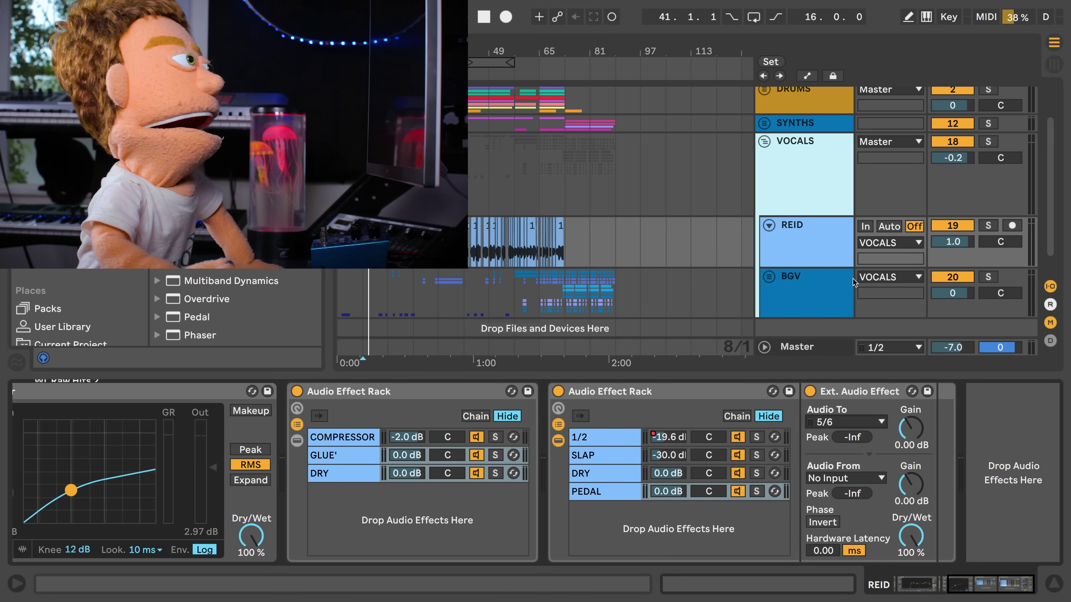
{"action": "left_click", "coordinate": [833, 479]}
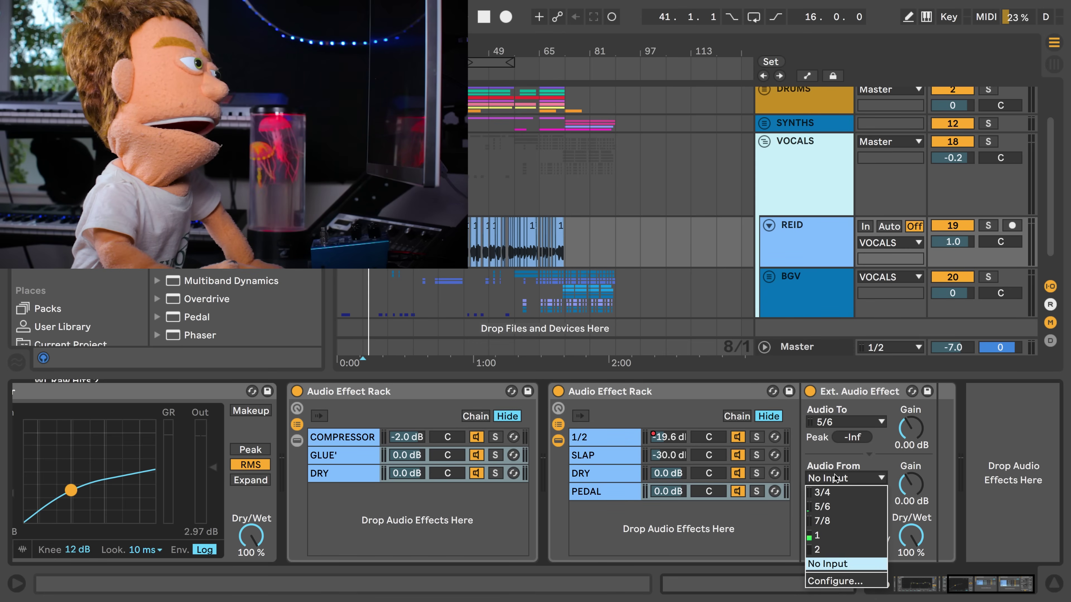
{"action": "left_click", "coordinate": [836, 493]}
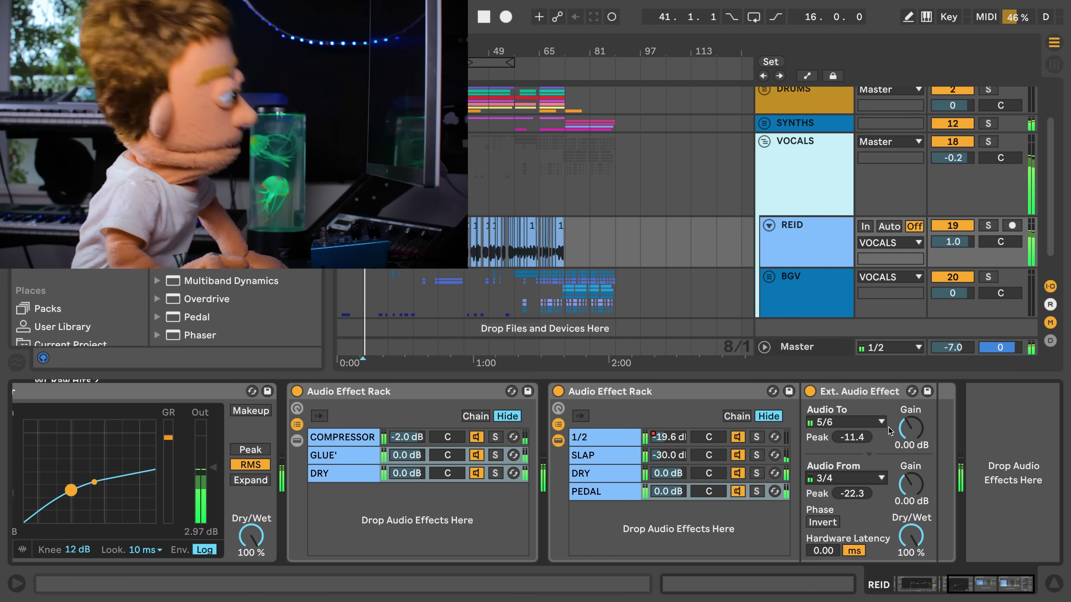
Turn the External Audio Effect's send gain down to -inf dB, then zoom in and play the vocal.
{"action": "left_click", "coordinate": [915, 428]}
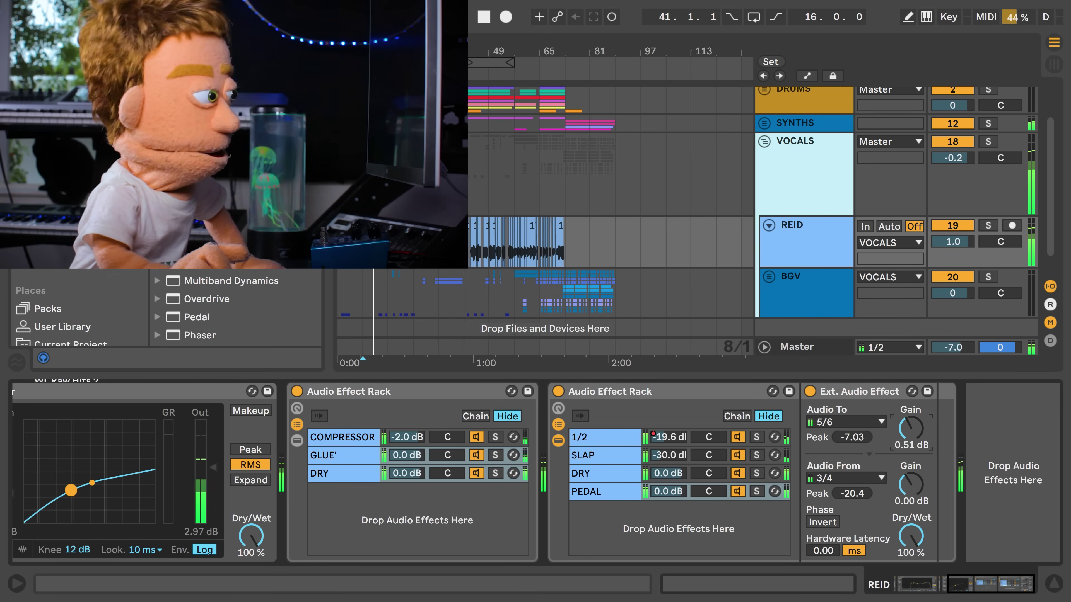
{"action": "left_click_drag", "start_coordinate": [915, 429], "coordinate": [915, 472]}
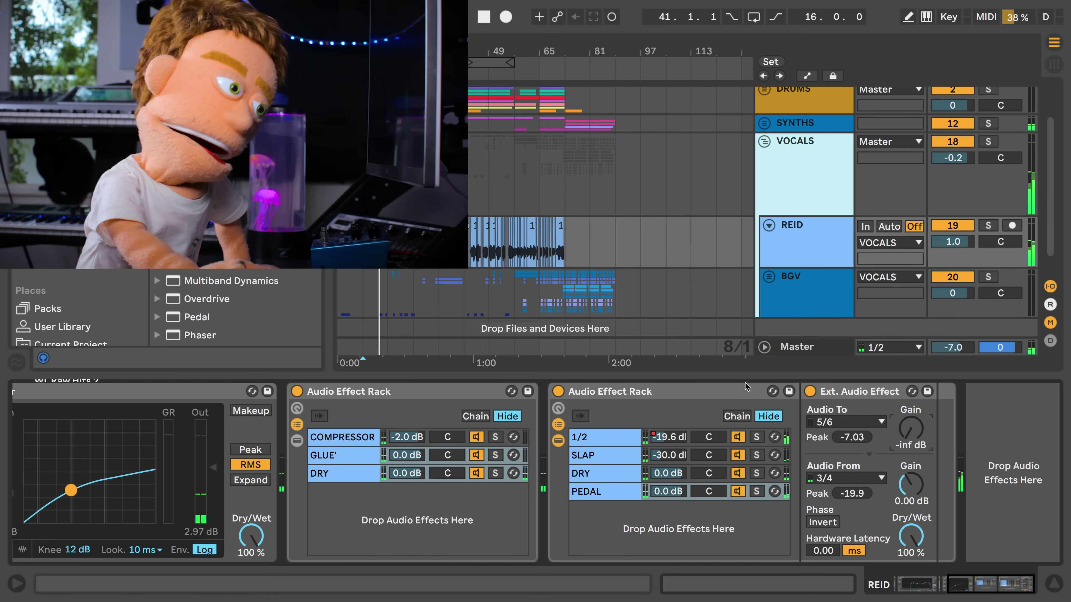
{"action": "key", "text": "plus"}
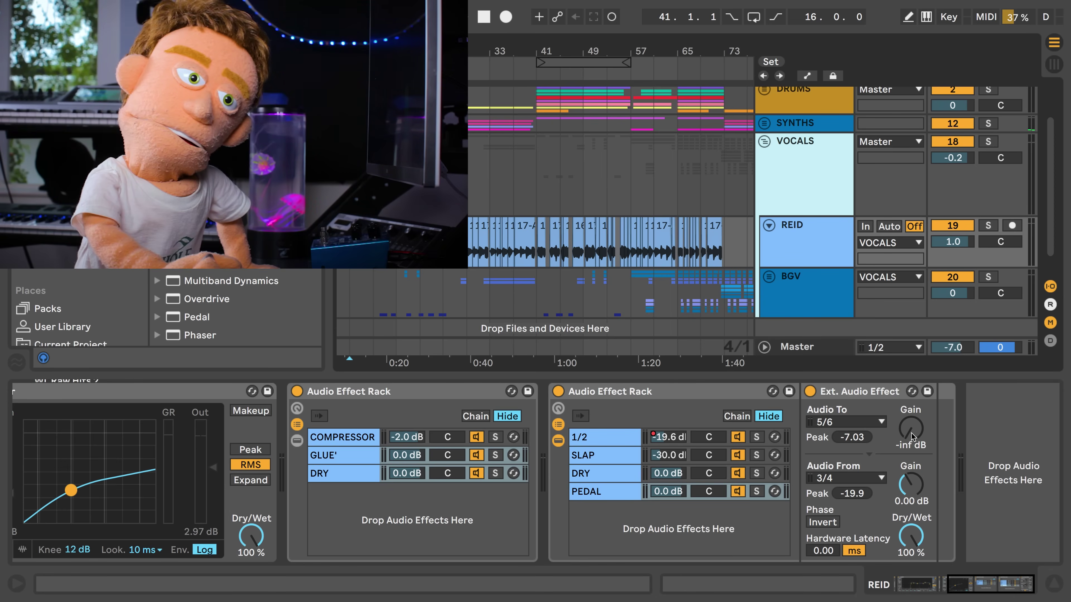
{"action": "key", "text": "space"}
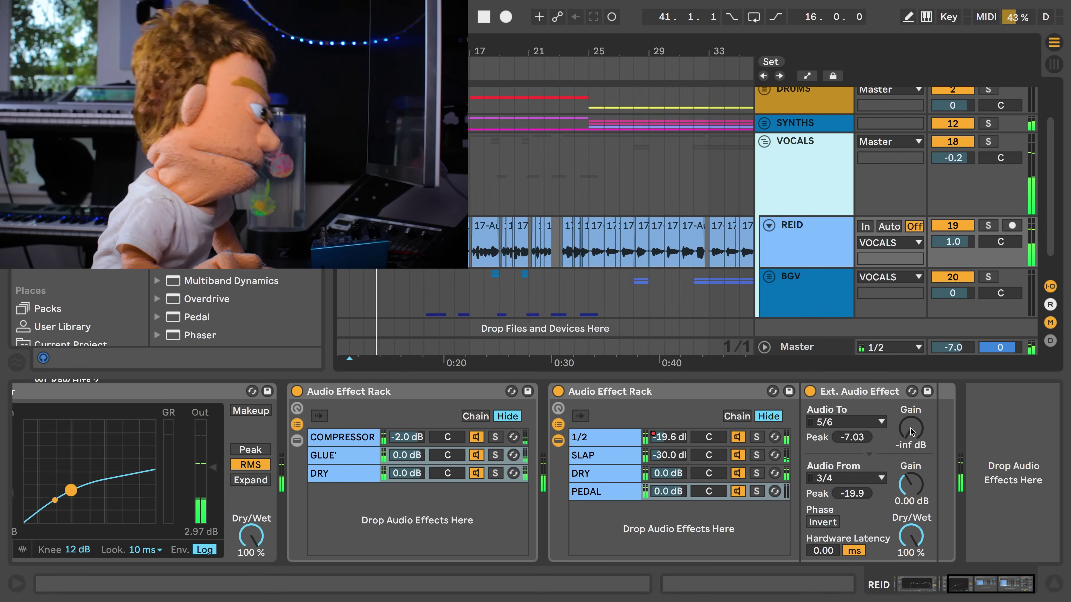
Raise the send gain automation to 1.50 dB in a short slice near bar 14, then audition from just before it.
{"action": "key", "text": "plus"}
{"action": "mouse_move", "coordinate": [910, 430]}
{"action": "left_mouse_down"}
{"action": "mouse_move", "coordinate": [911, 396]}
{"action": "mouse_move", "coordinate": [911, 431]}
{"action": "left_mouse_up"}
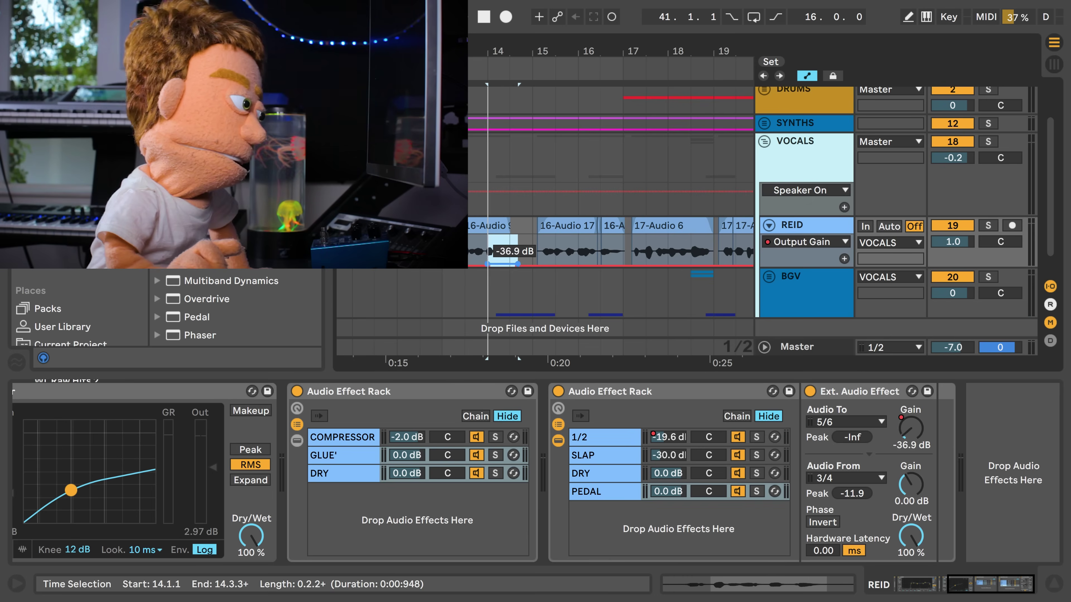
{"action": "left_click_drag", "start_coordinate": [499, 239], "coordinate": [498, 260]}
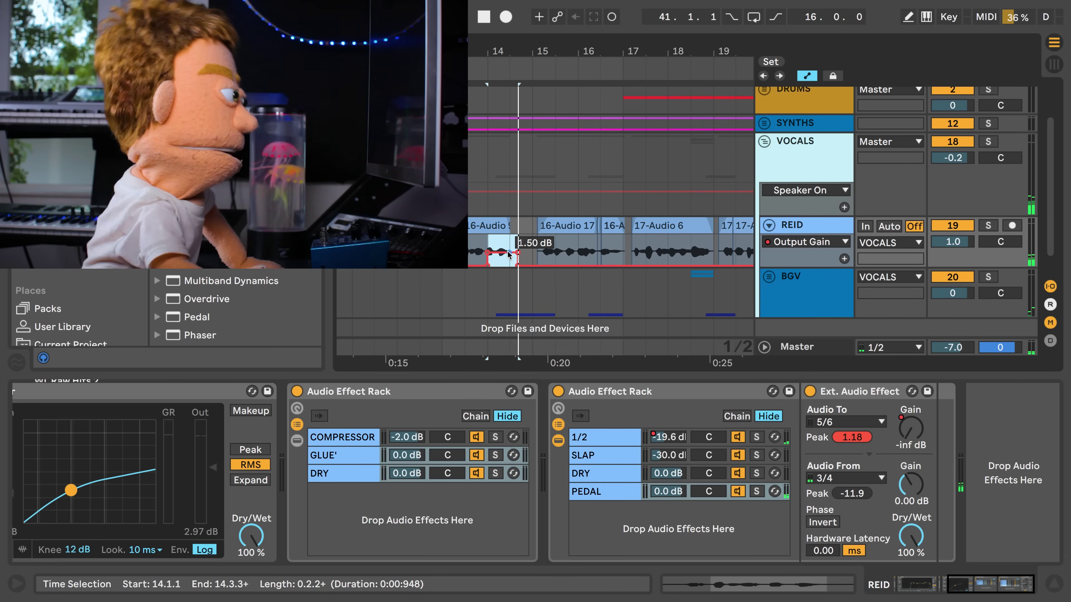
{"action": "left_click", "coordinate": [498, 259]}
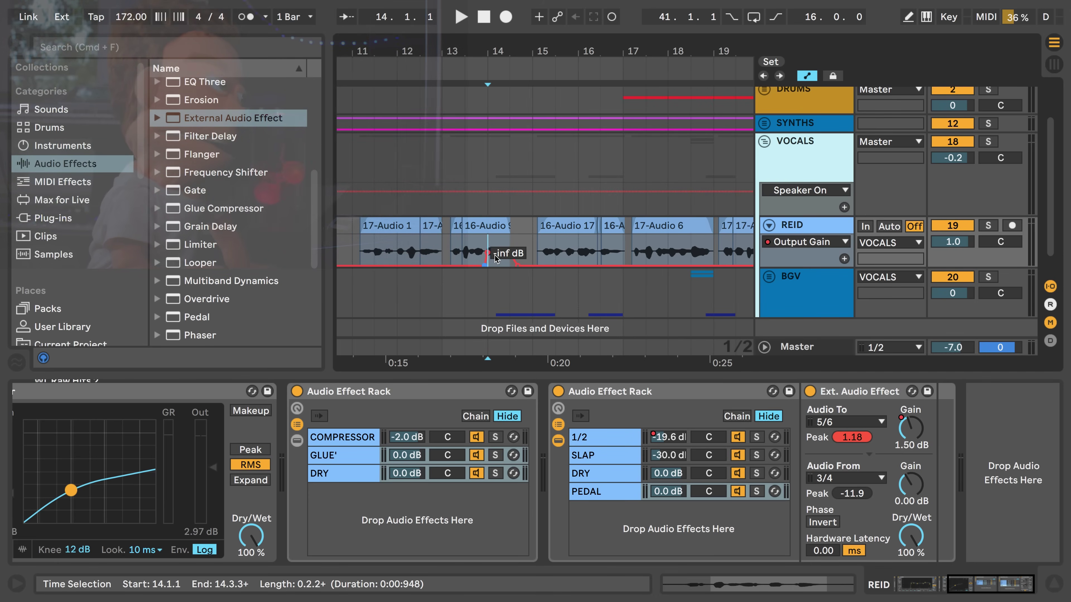
{"action": "left_click", "coordinate": [464, 253]}
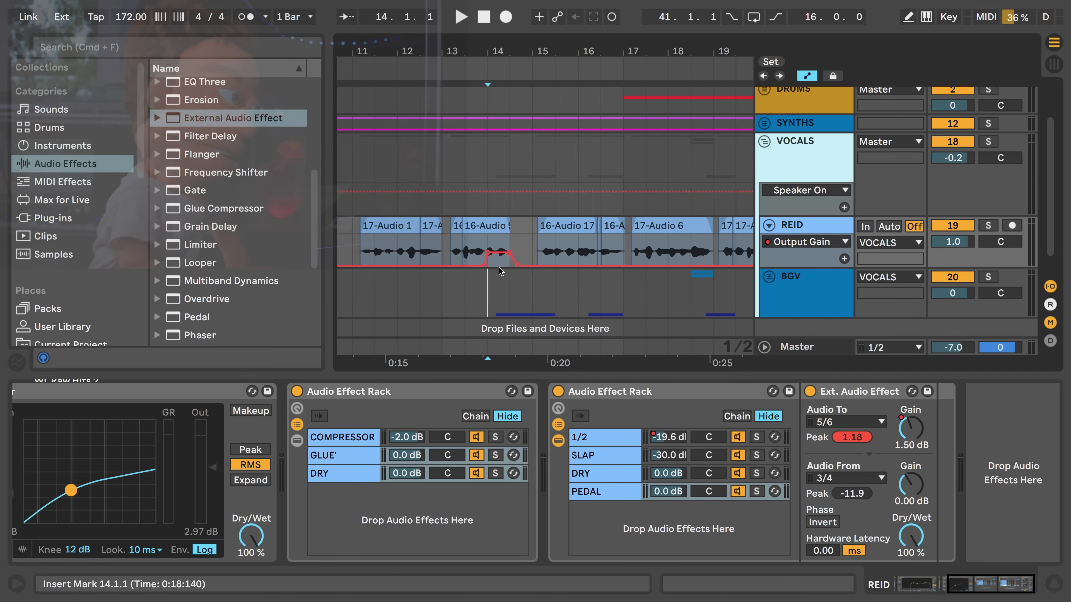
{"action": "key", "text": "space"}
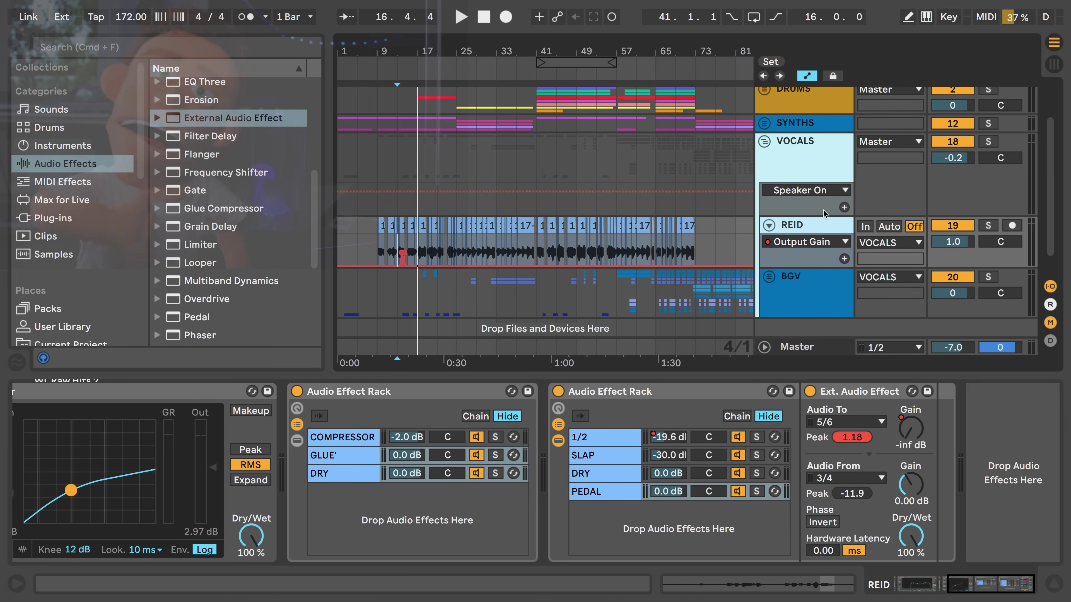
Freeze the REID track from its header's context menu and let the freeze finish.
{"action": "right_click", "coordinate": [802, 228]}
{"action": "left_click", "coordinate": [827, 364]}
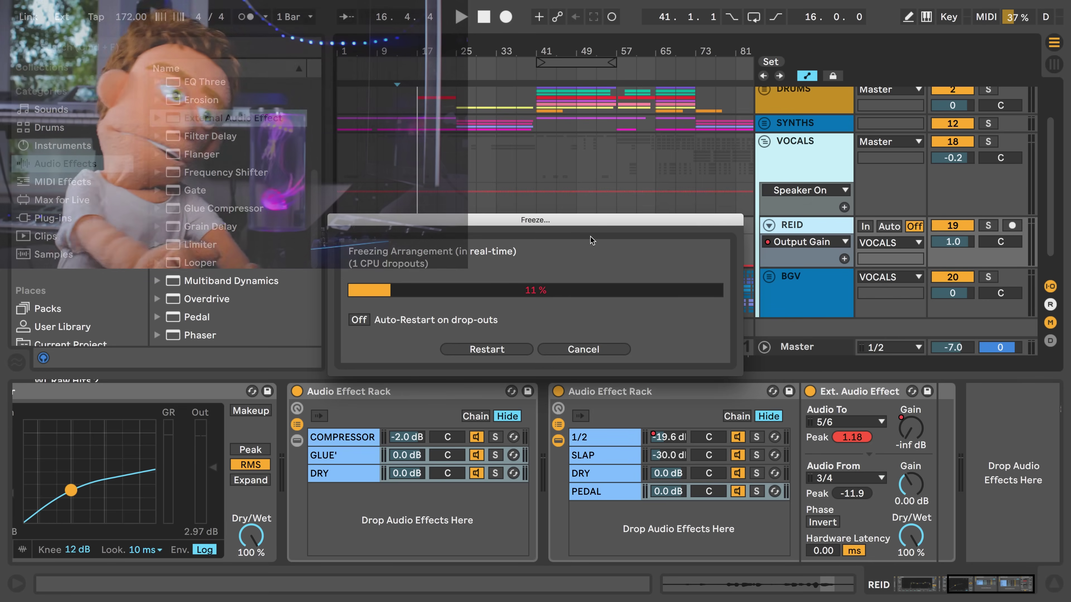
{"action": "left_click_drag", "start_coordinate": [616, 375], "coordinate": [583, 299]}
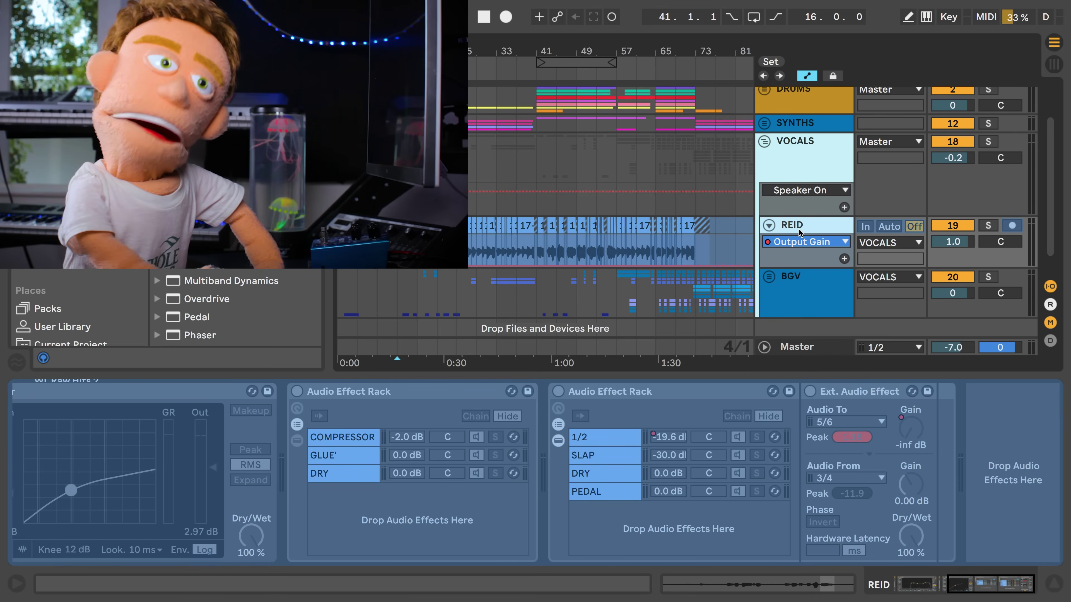
Copy the frozen REID vocal onto a new audio track, then undo the freeze and copy entirely.
{"action": "key", "text": "super+t"}
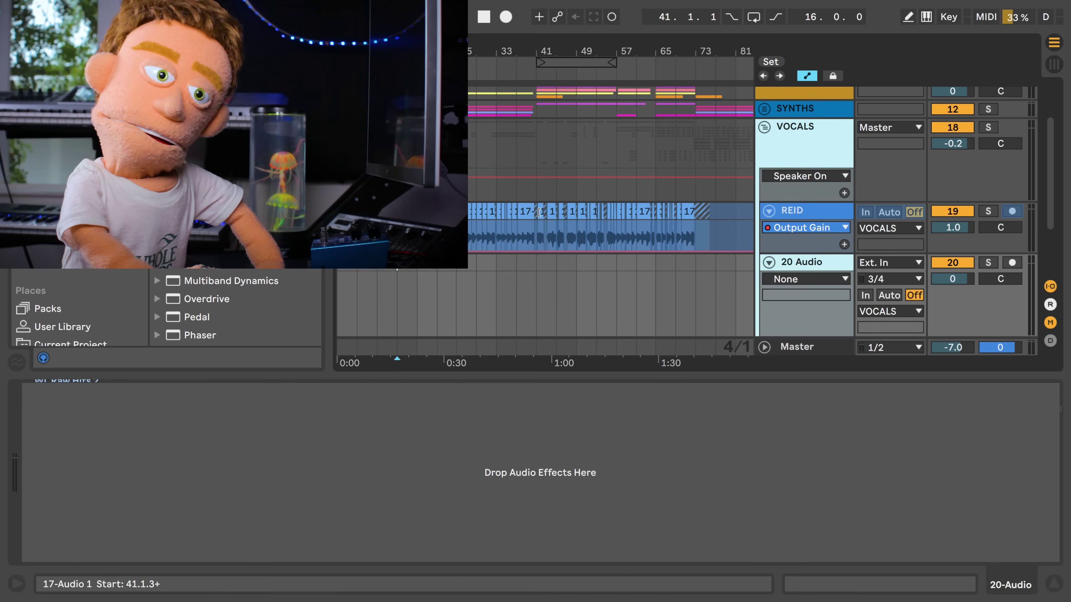
{"action": "left_click_drag", "start_coordinate": [377, 228], "coordinate": [716, 228]}
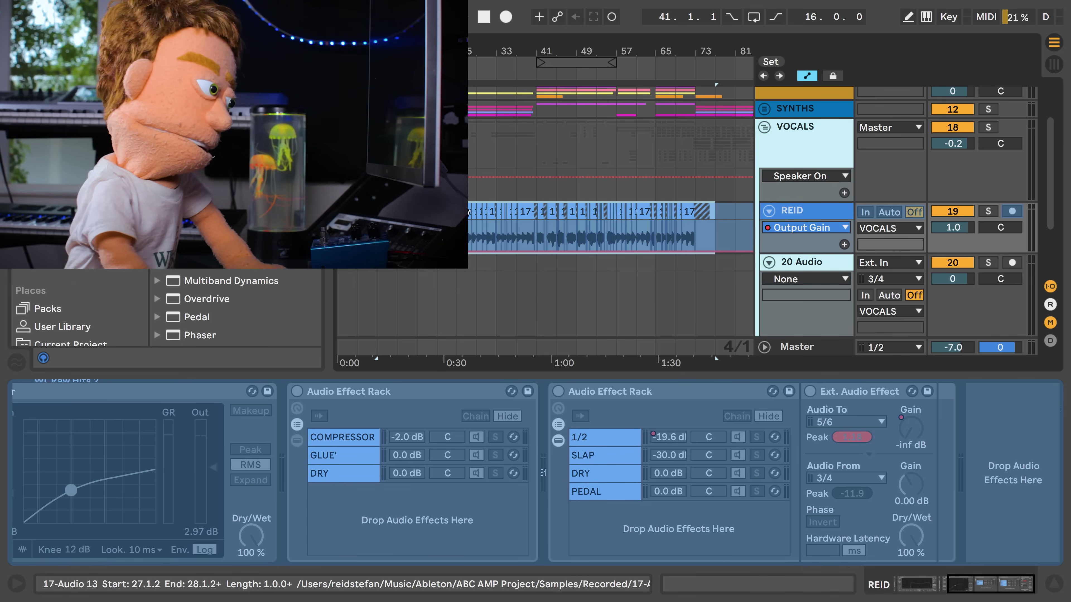
{"action": "left_click_drag", "start_coordinate": [421, 227], "coordinate": [422, 296]}
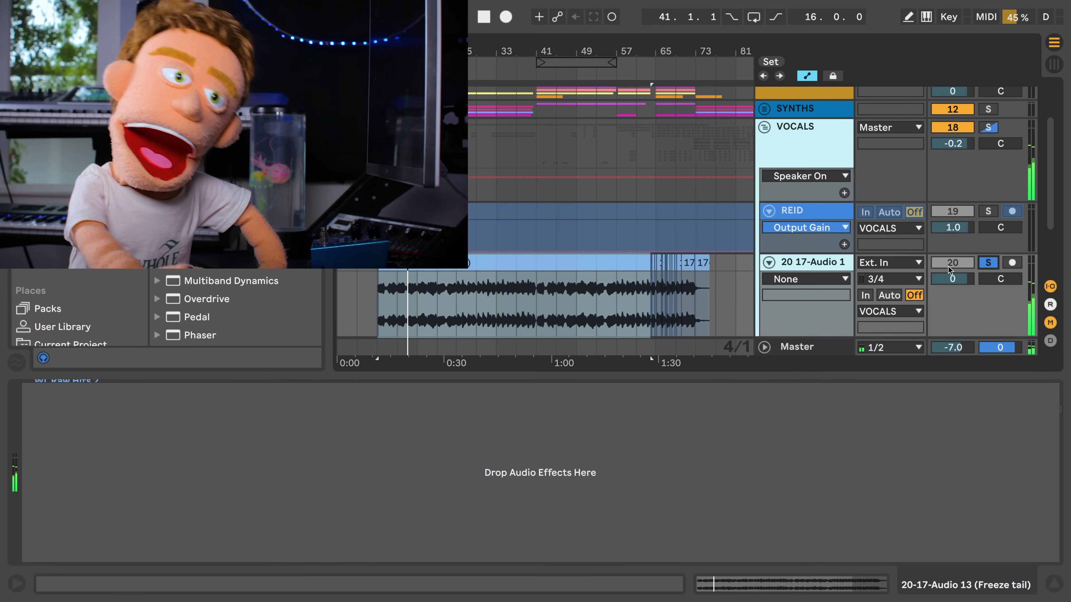
{"action": "key", "text": "Up"}
{"action": "key", "text": "Left"}
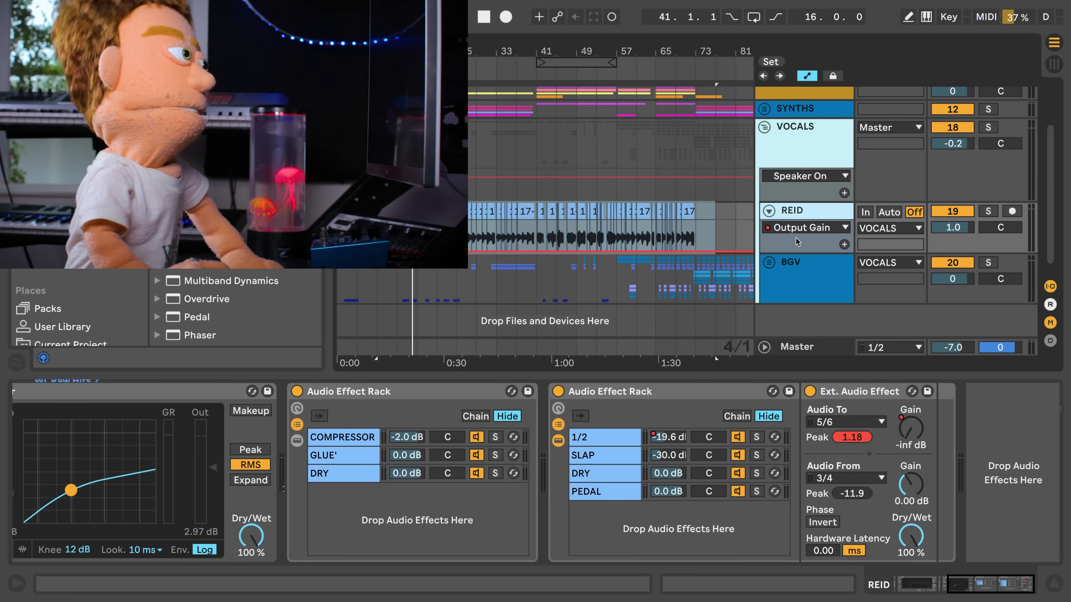
Add a new audio track taking input from 3/4 and arm it for recording.
{"action": "key", "text": "super+t"}
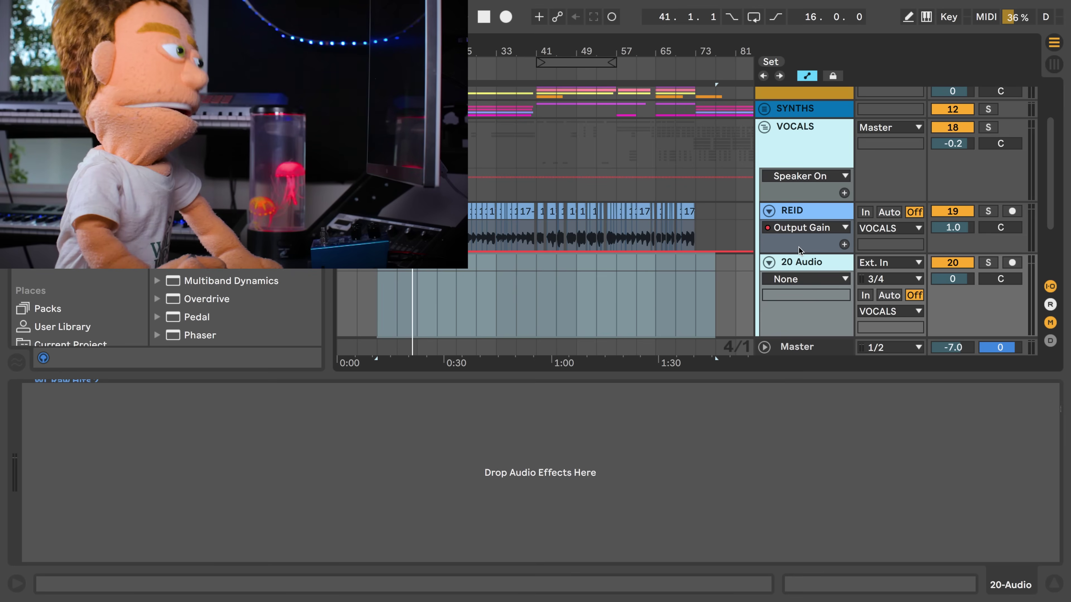
{"action": "left_click", "coordinate": [893, 279]}
{"action": "left_click", "coordinate": [881, 294]}
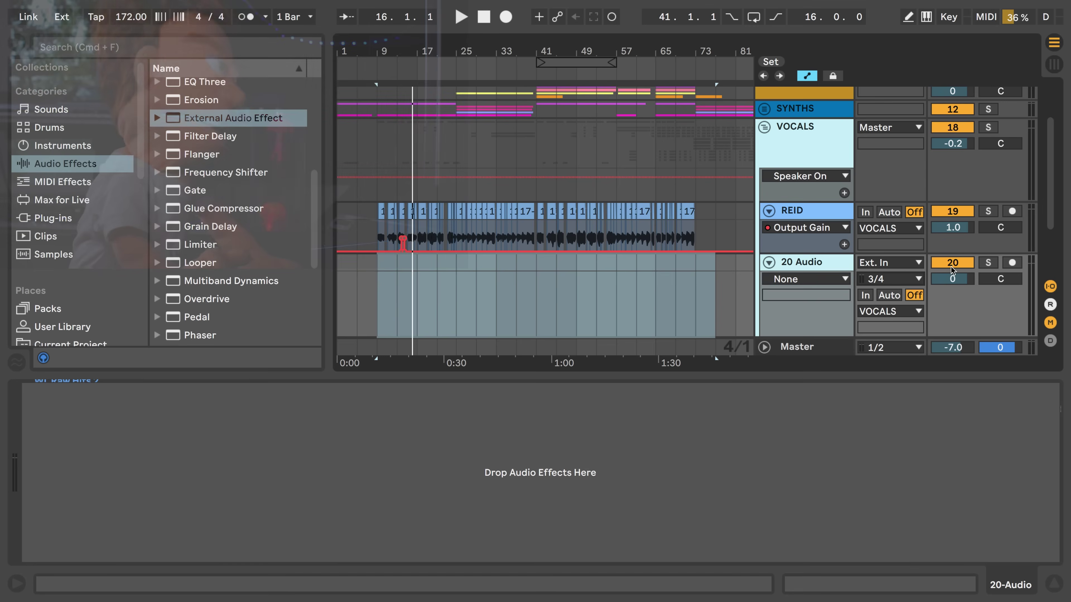
{"action": "left_click", "coordinate": [1011, 262]}
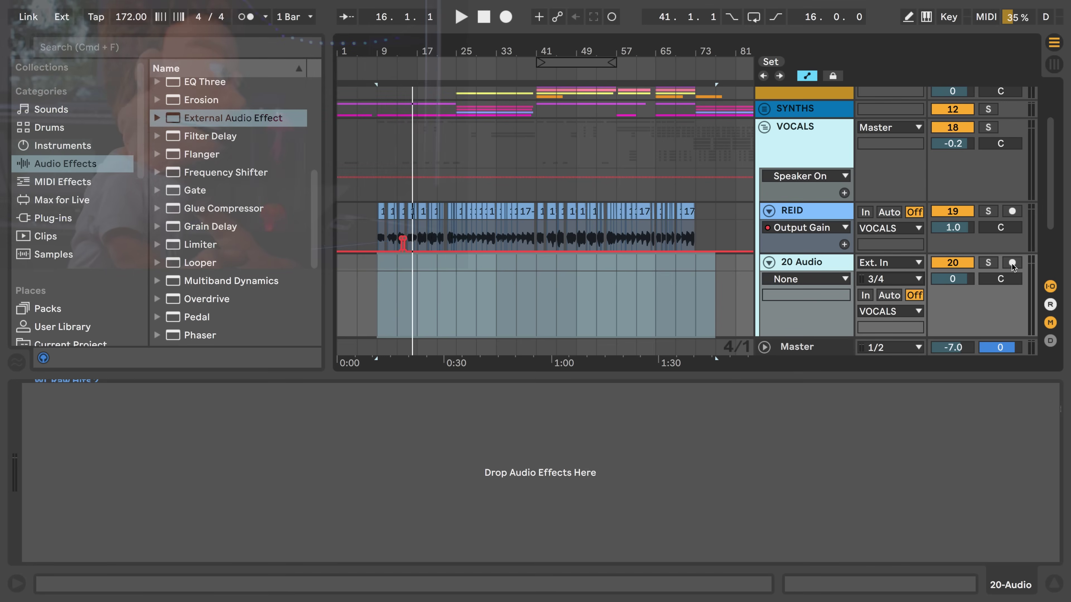
Record the pedal return from bar 13 and name the new track PEDAL VERB.
{"action": "left_click", "coordinate": [398, 291]}
{"action": "key", "text": "F9"}
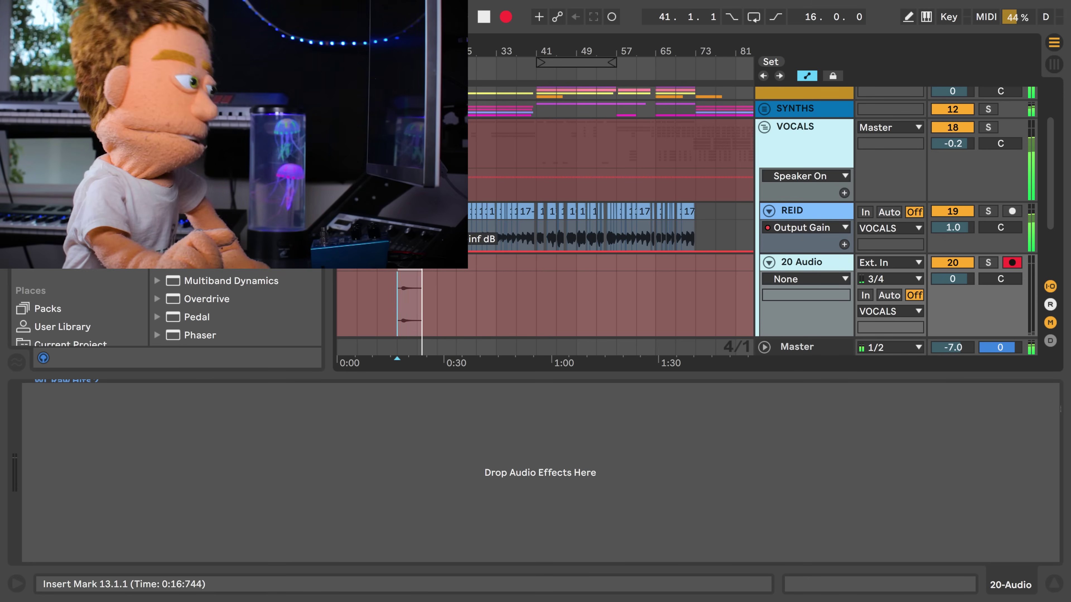
{"action": "key", "text": "space"}
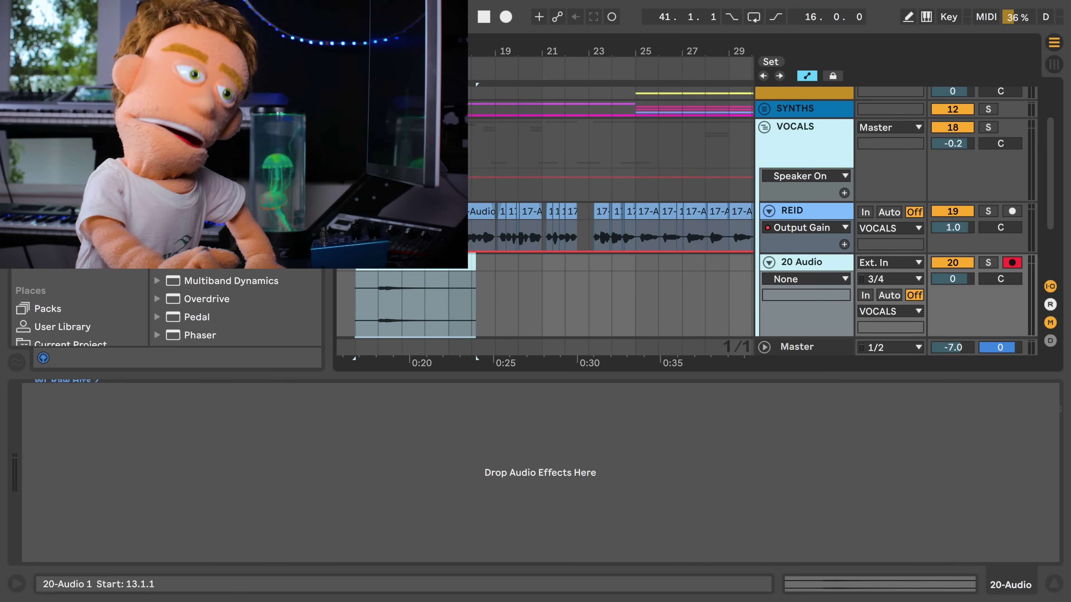
{"action": "left_click", "coordinate": [376, 297]}
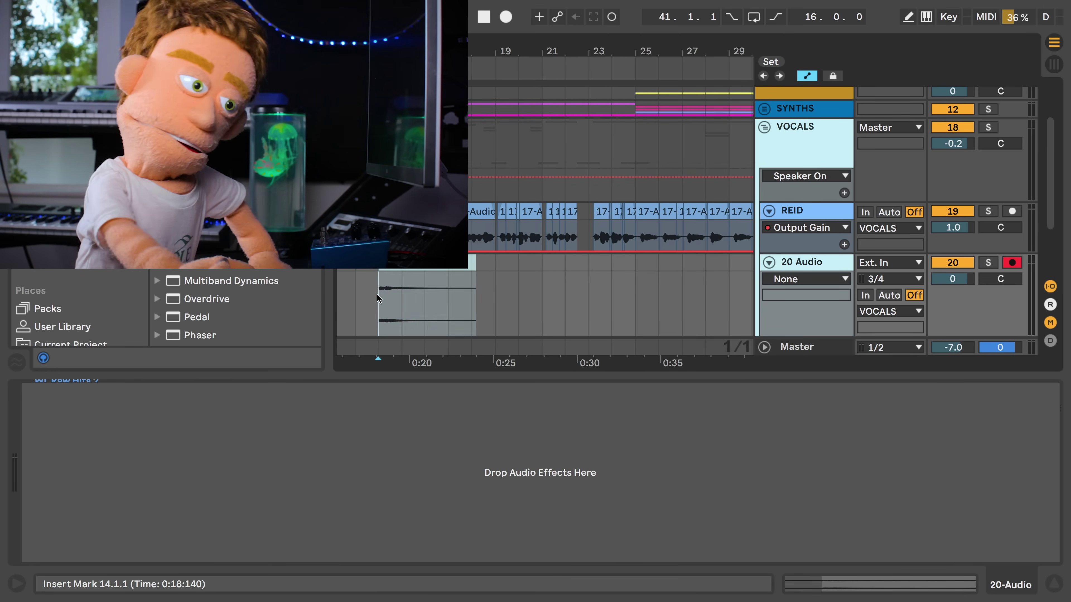
{"action": "left_click", "coordinate": [416, 267]}
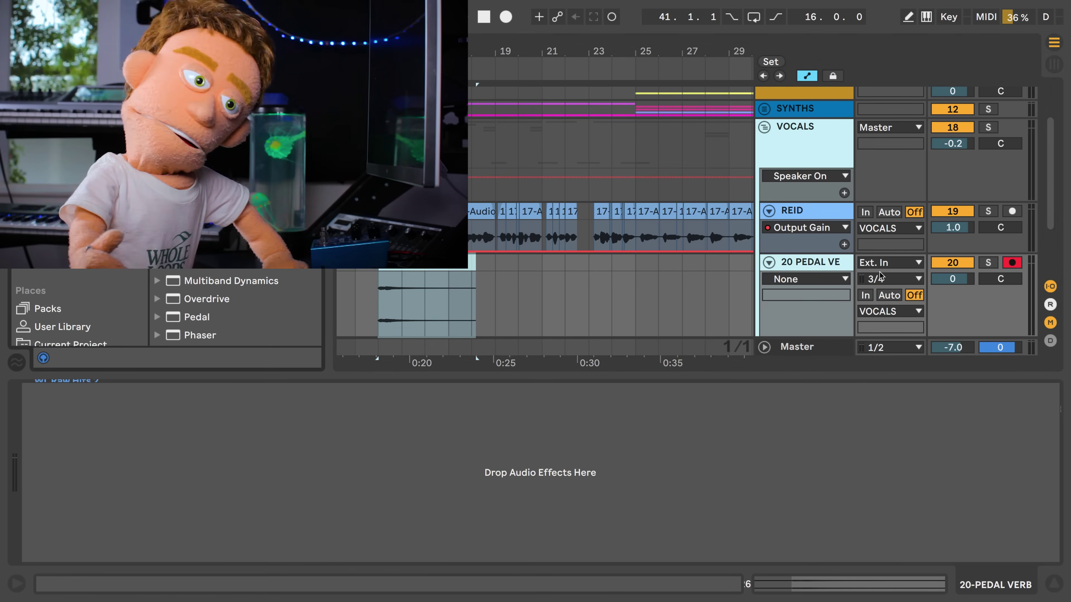
{"action": "left_click", "coordinate": [799, 209]}
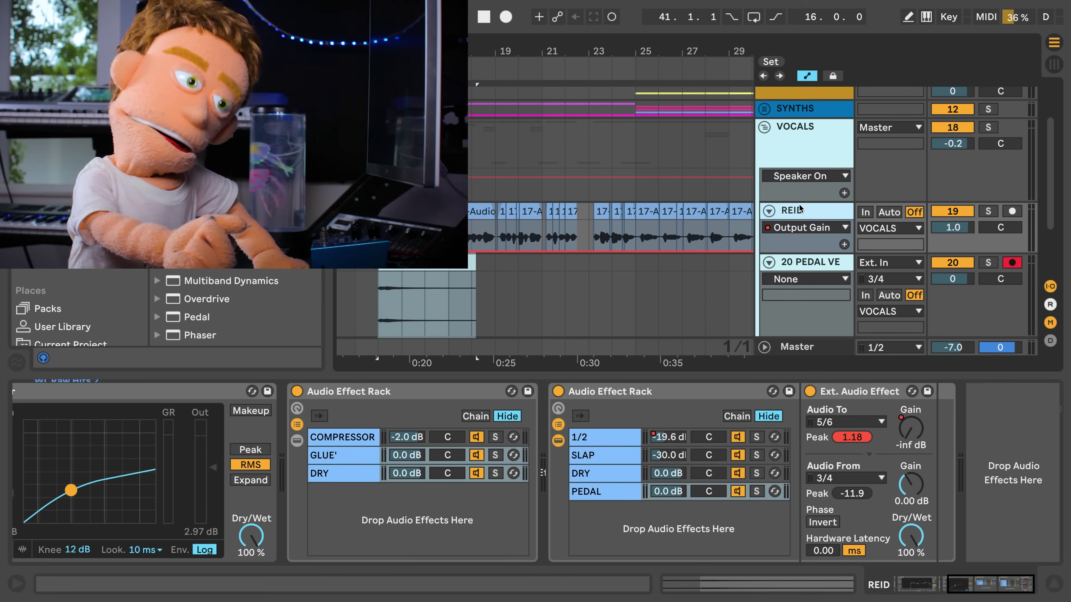